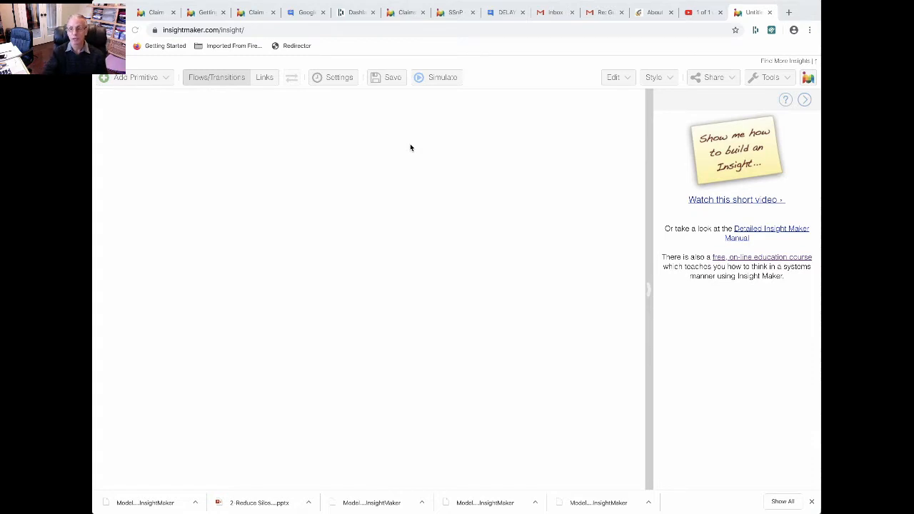
# Create a stock named A in the upper part of the empty canvas
pyautogui.rightClick(257, 183)
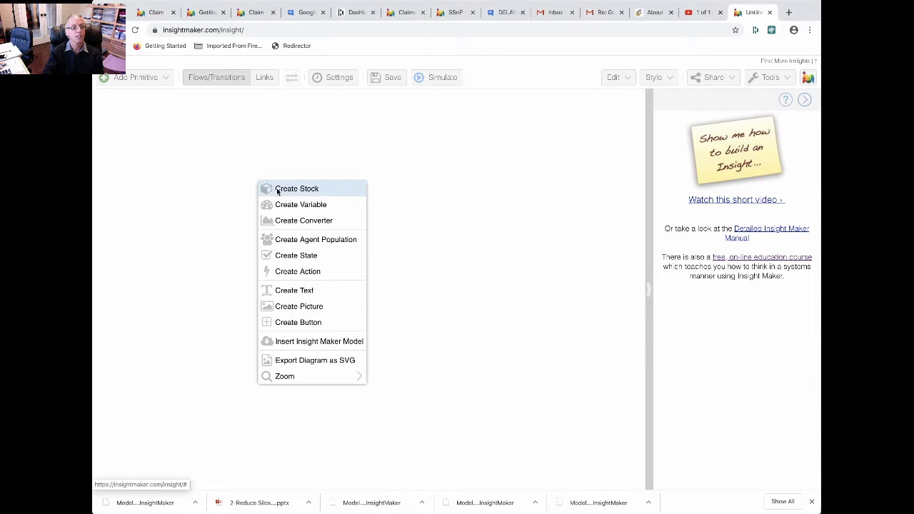
pyautogui.click(277, 190)
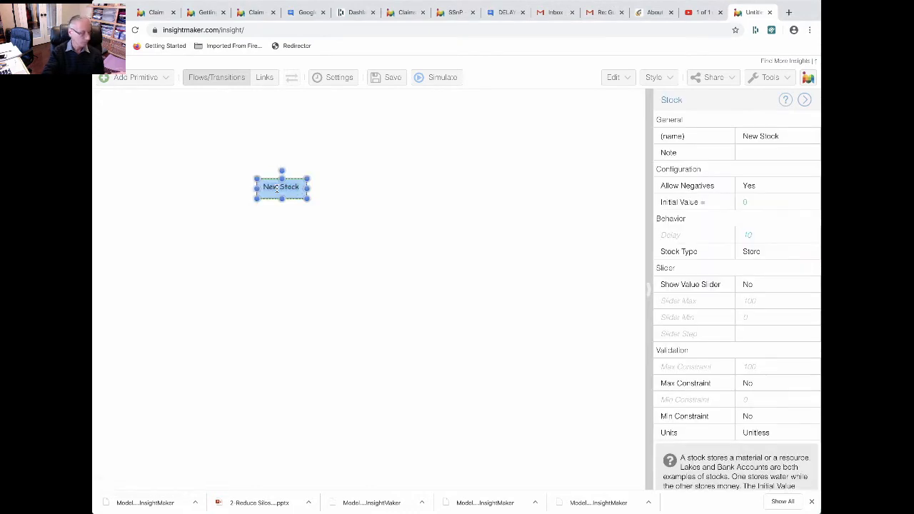
pyautogui.press('BackSpace')
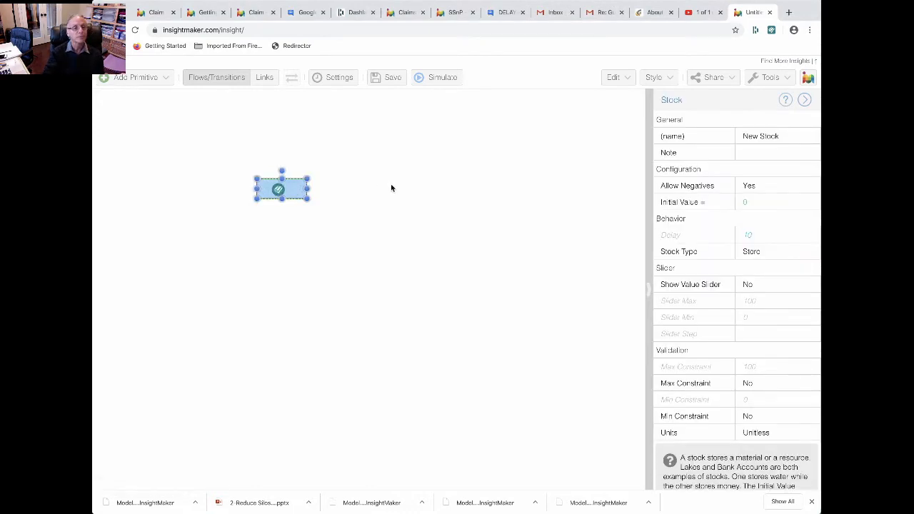
pyautogui.write('A')
pyautogui.click(391, 188)
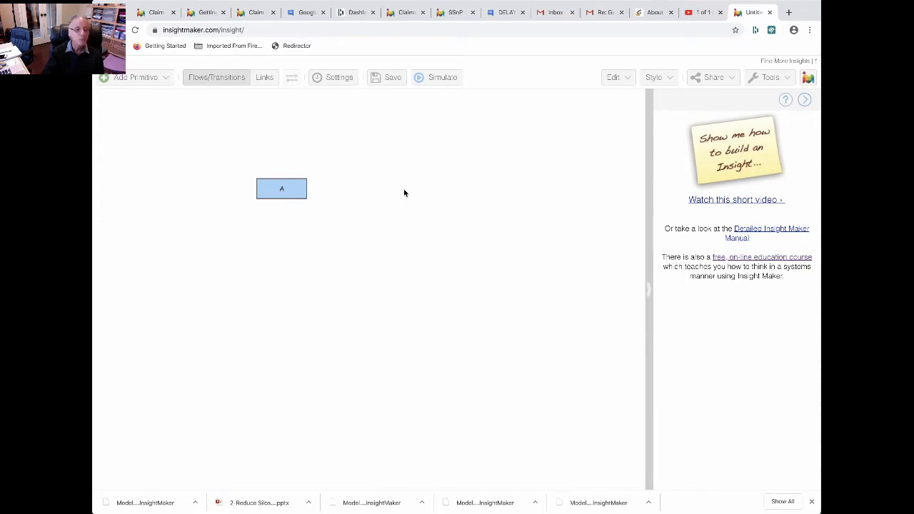
# Create a second stock named B to the right of stock A
pyautogui.rightClick(404, 193)
pyautogui.click(425, 199)
pyautogui.doubleClick(426, 199)
pyautogui.write('B')
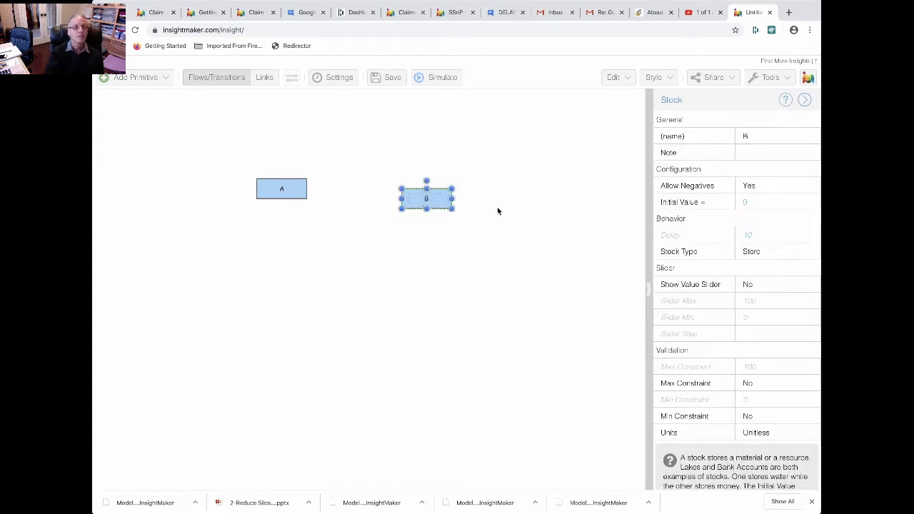
# Create a third stock named C to the right of stock B
pyautogui.rightClick(551, 194)
pyautogui.click(582, 202)
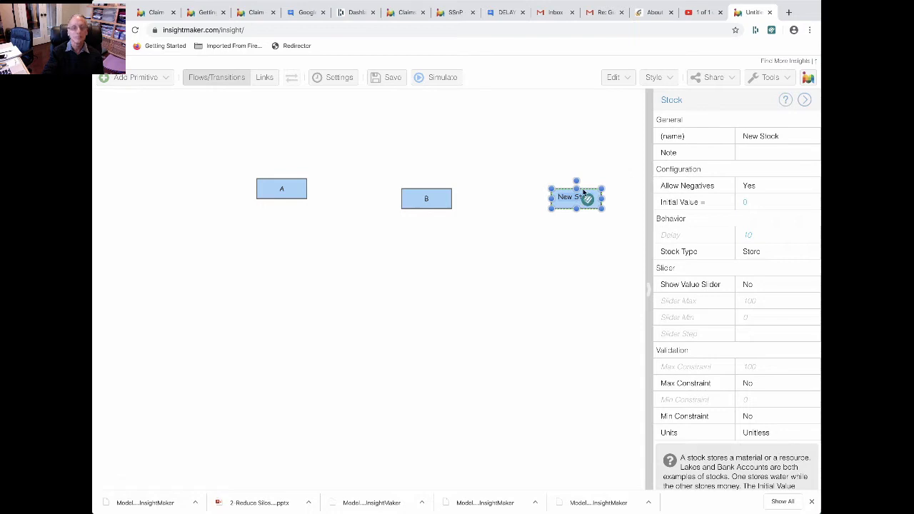
pyautogui.write('C')
pyautogui.press('Return')
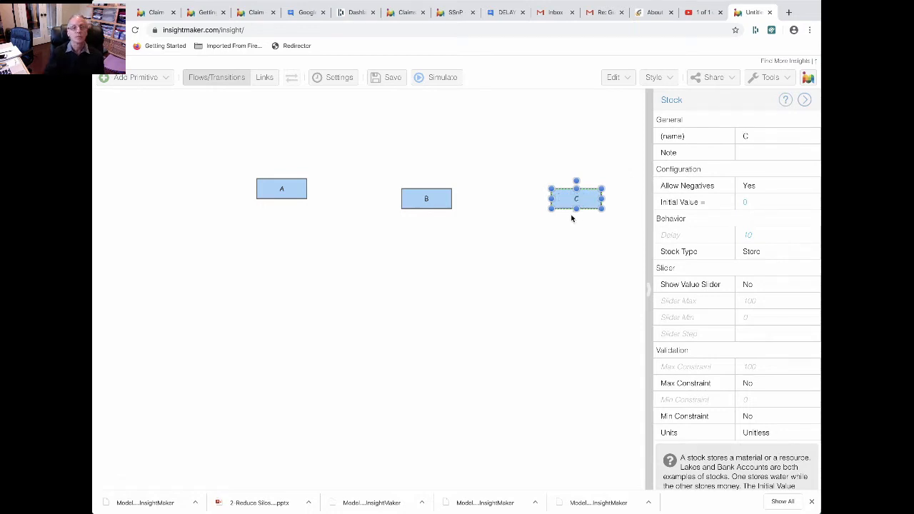
# Move stocks B and C up so they line up horizontally with stock A
pyautogui.click(571, 218)
pyautogui.moveTo(440, 197); pyautogui.dragTo(440, 189)
pyautogui.moveTo(593, 198); pyautogui.dragTo(593, 189)
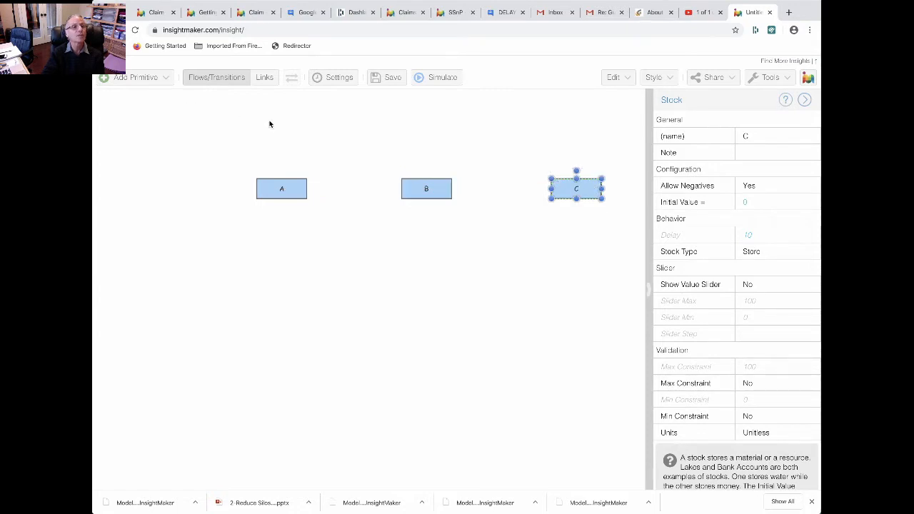
# Draw flows from stock A to B and from B to C, and set the A-to-B flow rate to 1
pyautogui.click(219, 78)
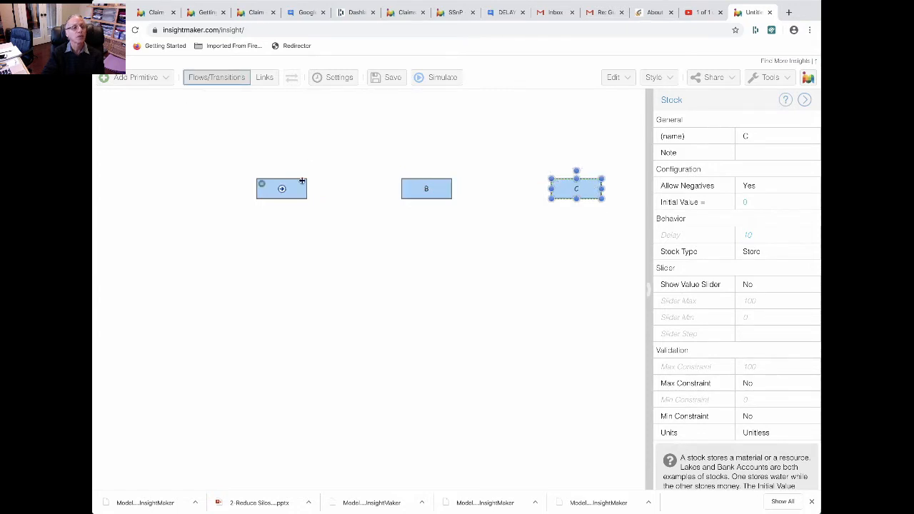
pyautogui.moveTo(282, 188); pyautogui.dragTo(575, 188)
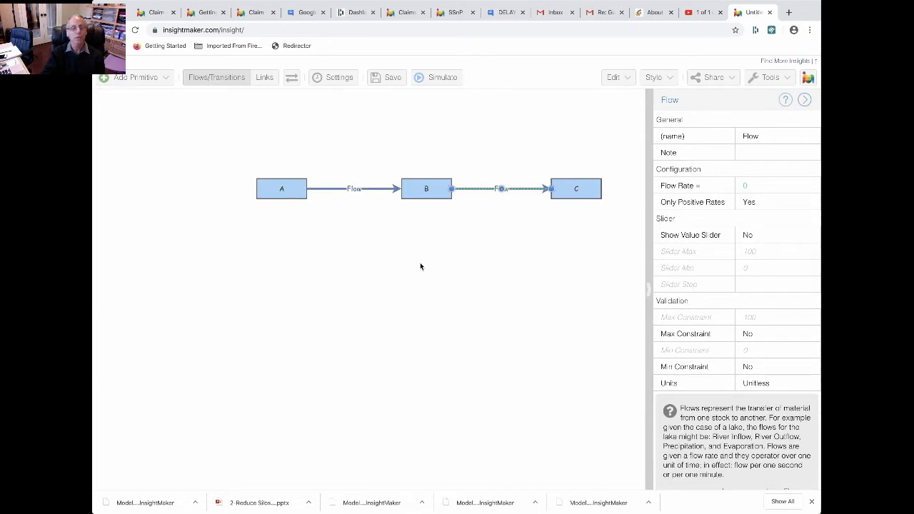
pyautogui.click(369, 189)
pyautogui.click(778, 187)
pyautogui.write('1')
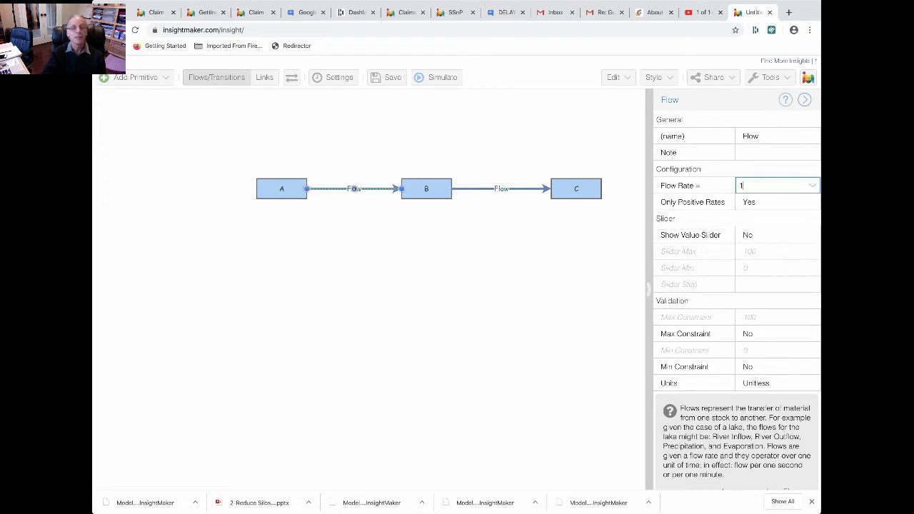
# Set the flow rate equation of the B-to-C flow to the reference [B]
pyautogui.click(525, 188)
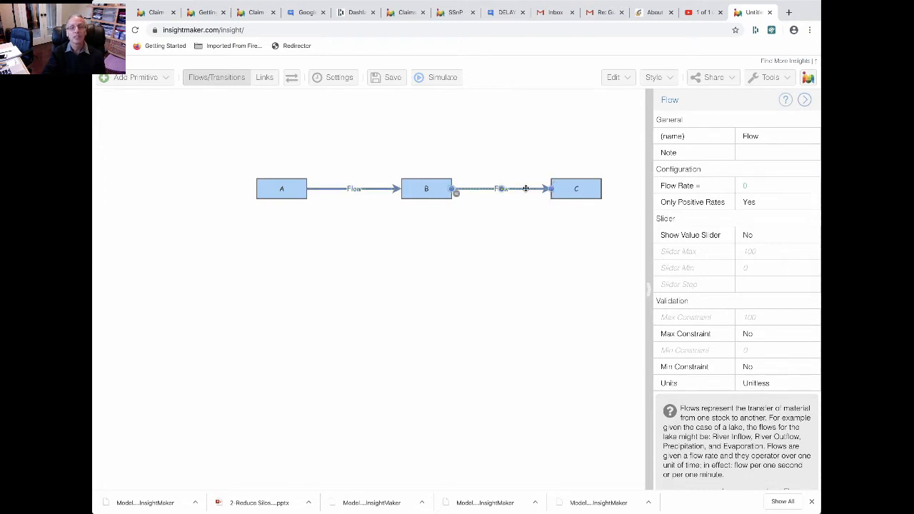
pyautogui.click(778, 186)
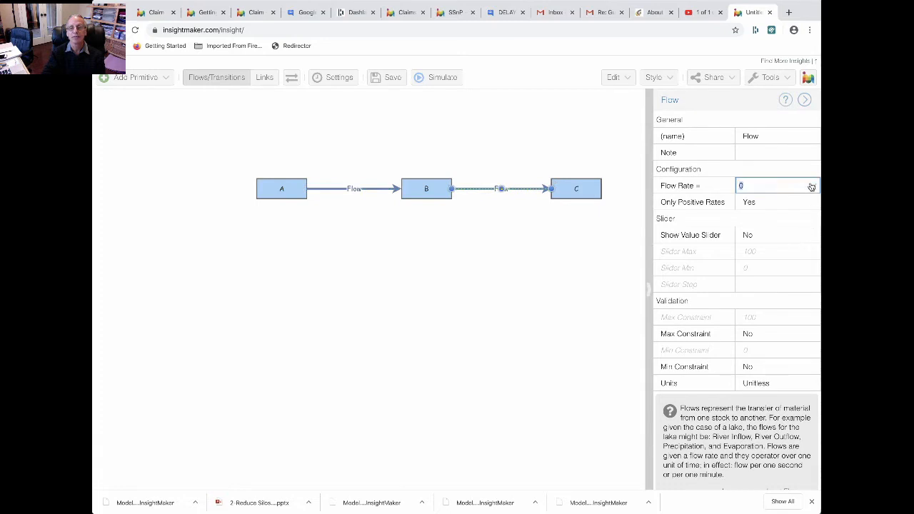
pyautogui.click(810, 185)
pyautogui.click(684, 280)
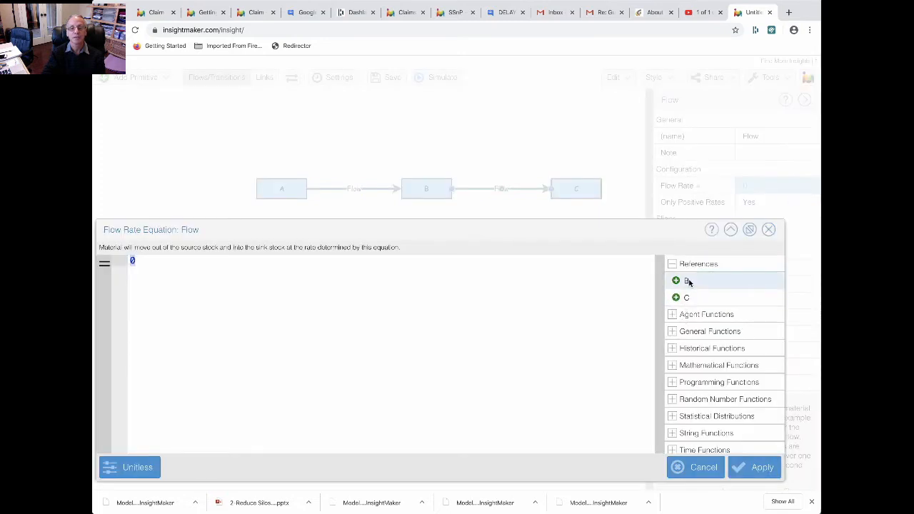
pyautogui.click(750, 472)
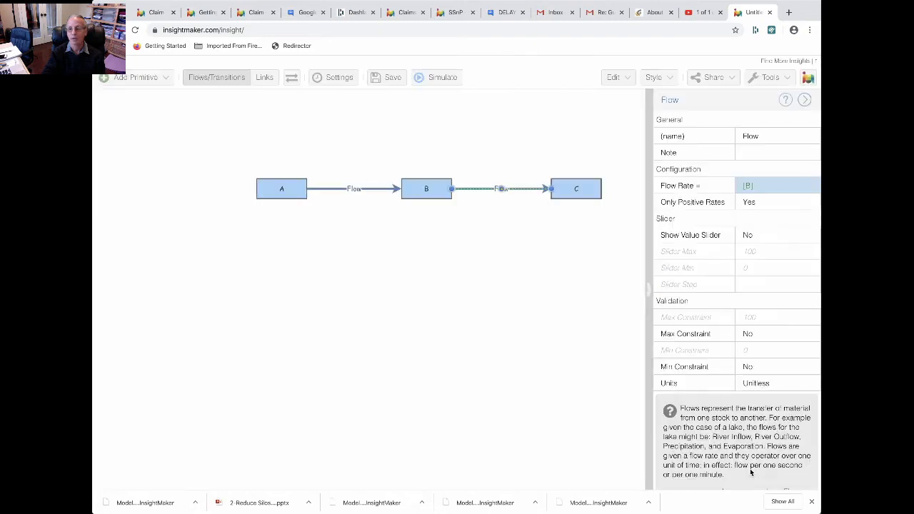
# Run the simulation, examine the curves of stocks A, B and C, and collapse the results window
pyautogui.click(430, 81)
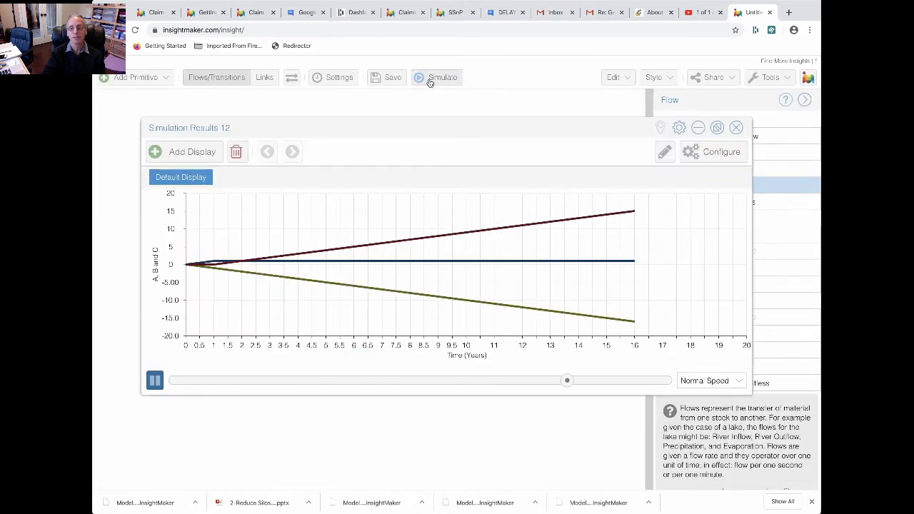
pyautogui.moveTo(504, 263)
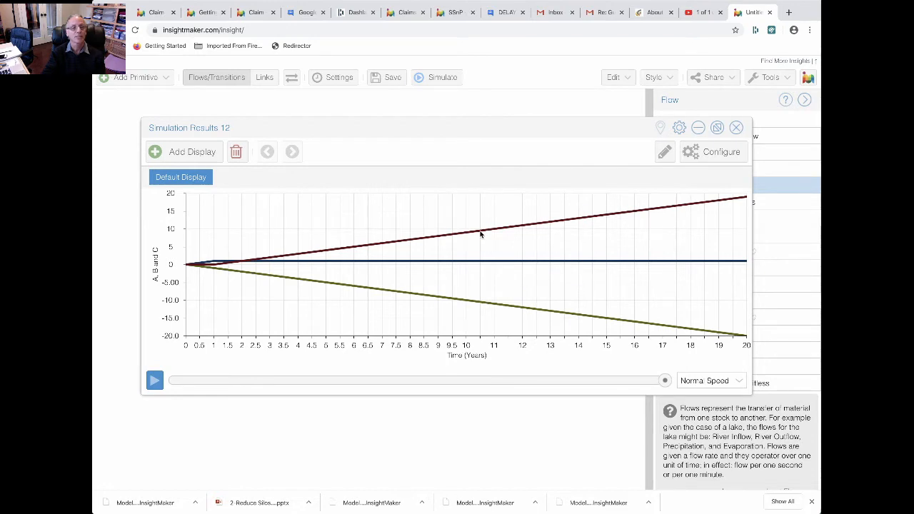
pyautogui.moveTo(495, 236)
pyautogui.moveTo(519, 315)
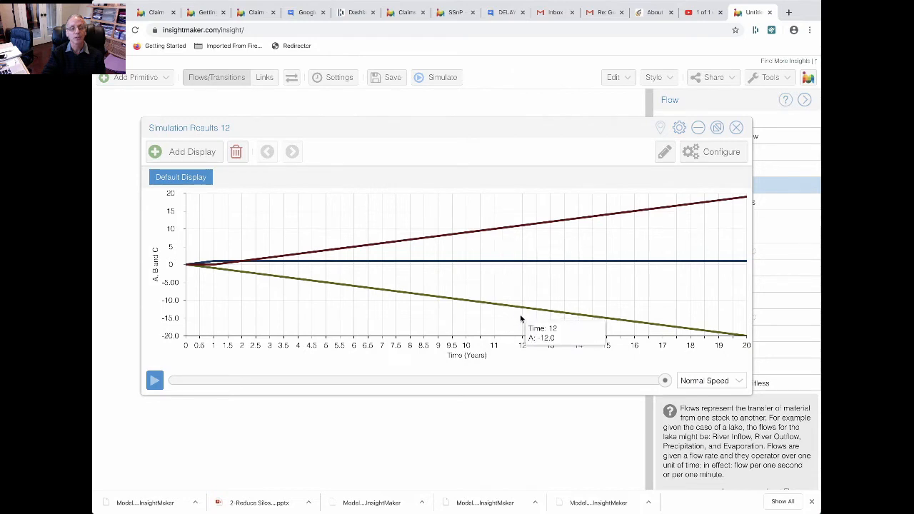
pyautogui.click(697, 129)
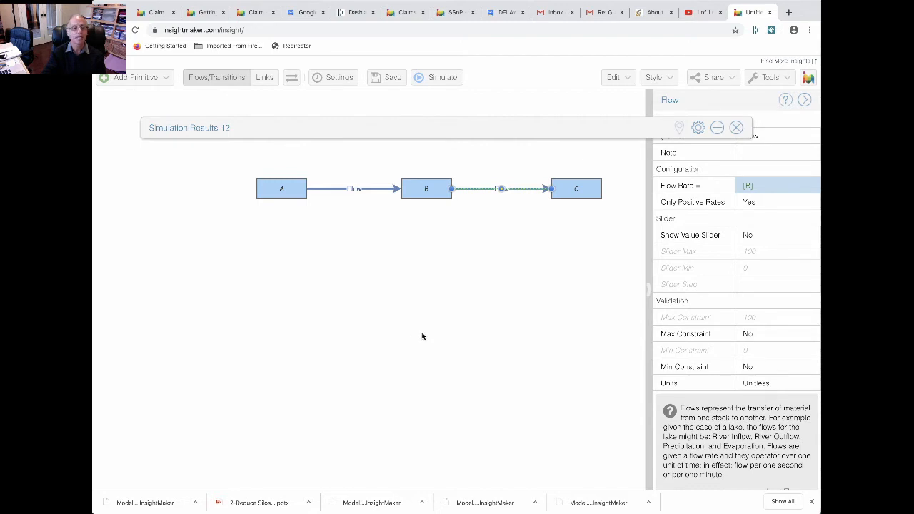
# Change the stock type of B to Conveyor with a delay of 10
pyautogui.click(439, 191)
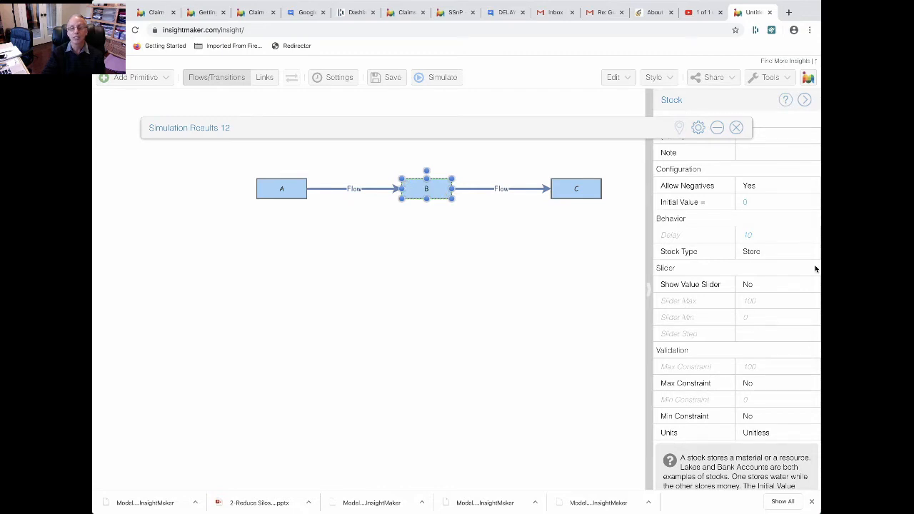
pyautogui.click(793, 251)
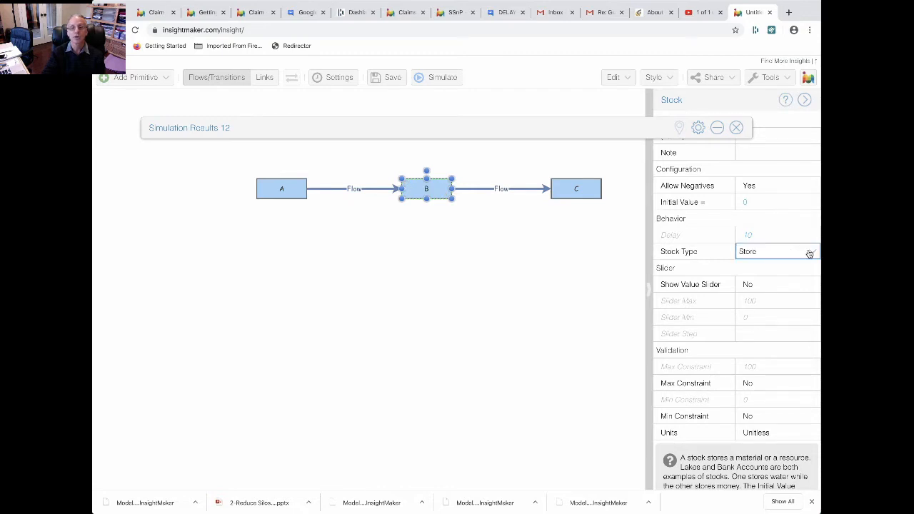
pyautogui.click(811, 254)
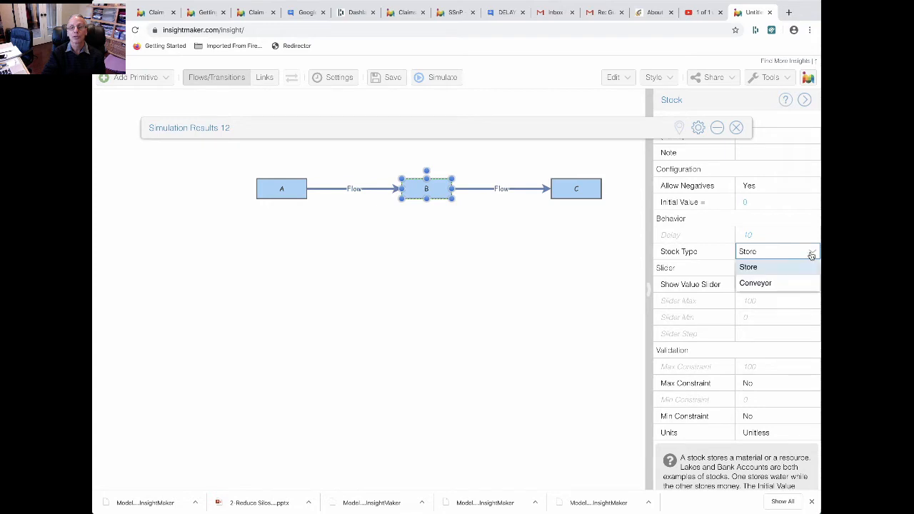
pyautogui.click(776, 287)
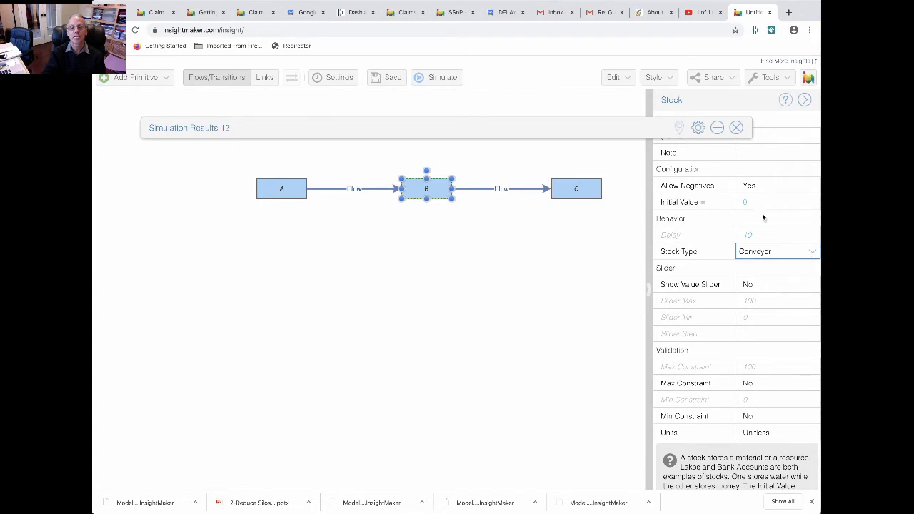
pyautogui.click(760, 236)
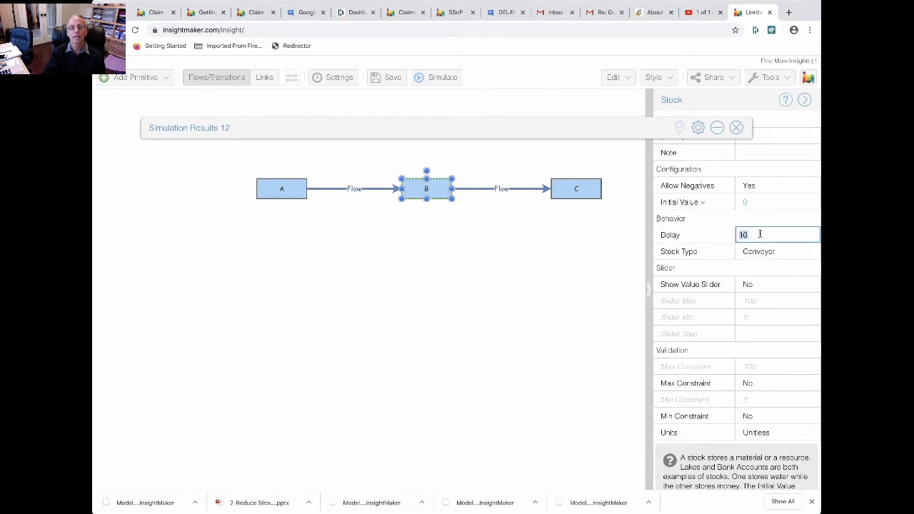
# Expand the first results, rerun the simulation, and examine how the conveyor delay affects the curves of A, B and C
pyautogui.click(717, 127)
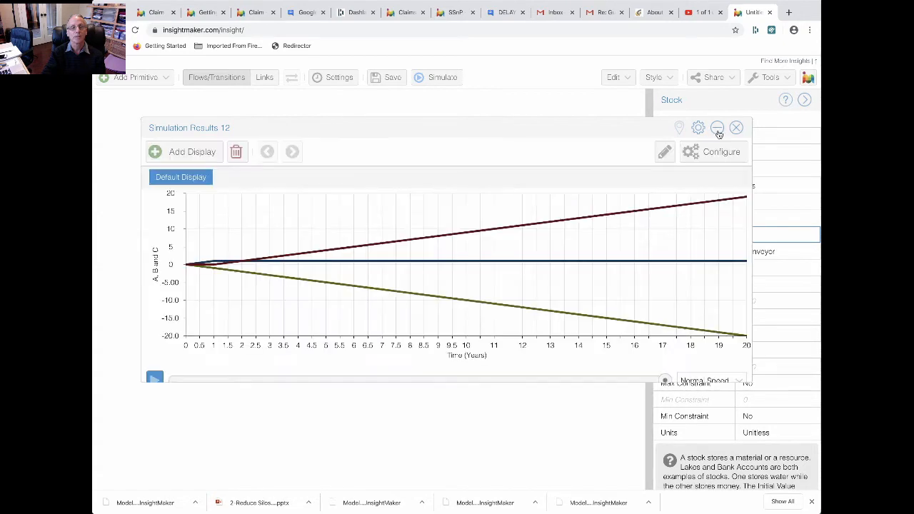
pyautogui.click(438, 78)
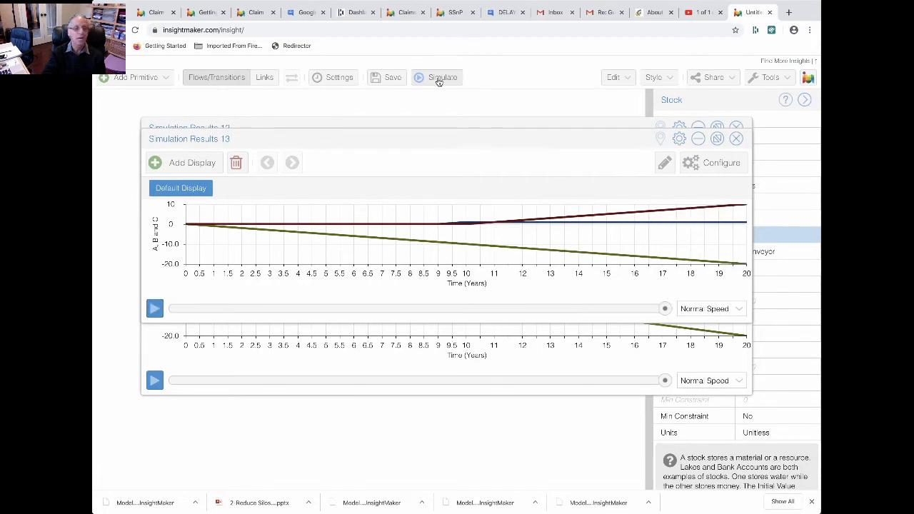
pyautogui.moveTo(253, 223)
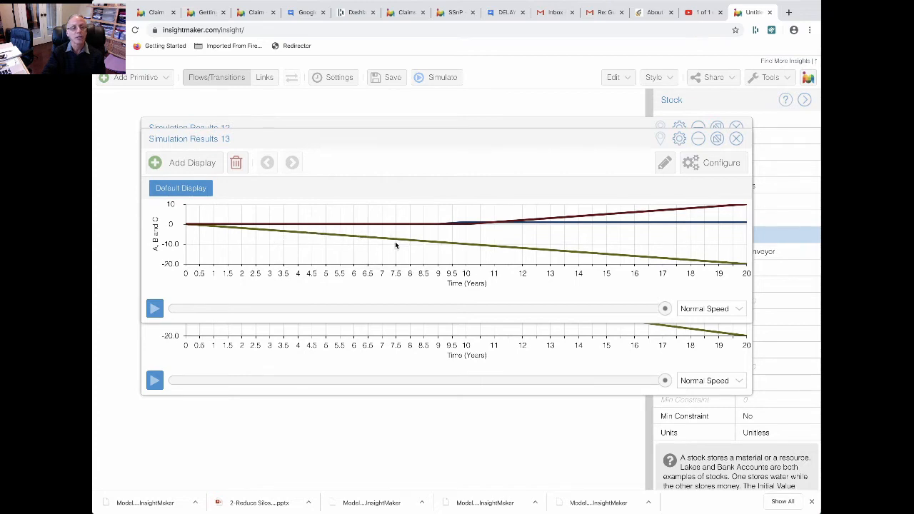
pyautogui.moveTo(618, 215)
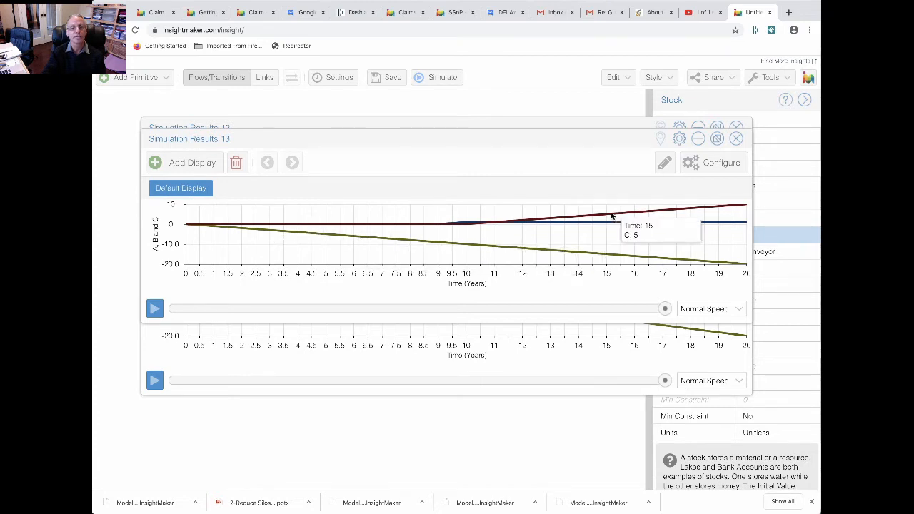
pyautogui.moveTo(464, 231)
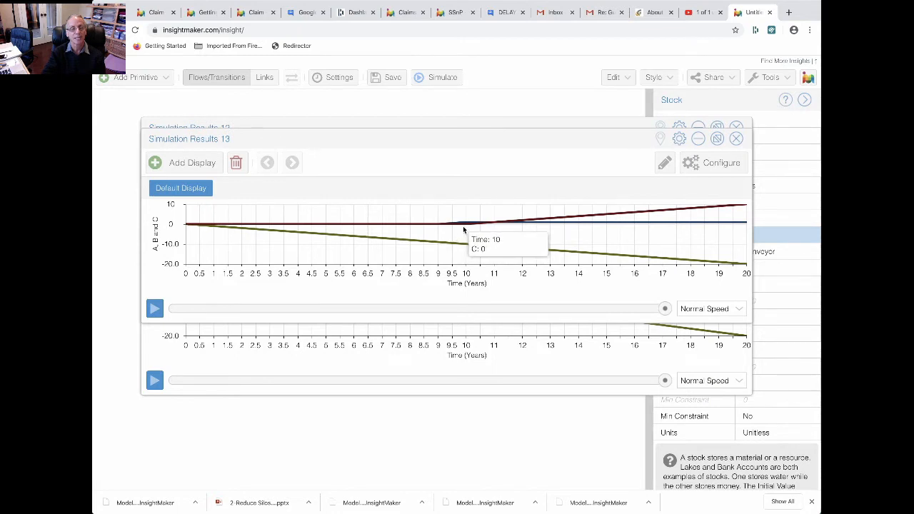
pyautogui.moveTo(409, 232)
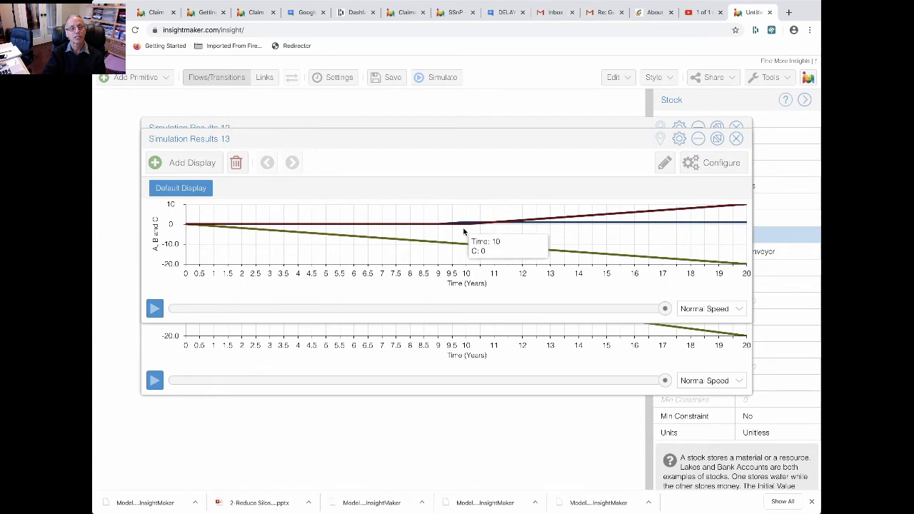
pyautogui.moveTo(534, 225)
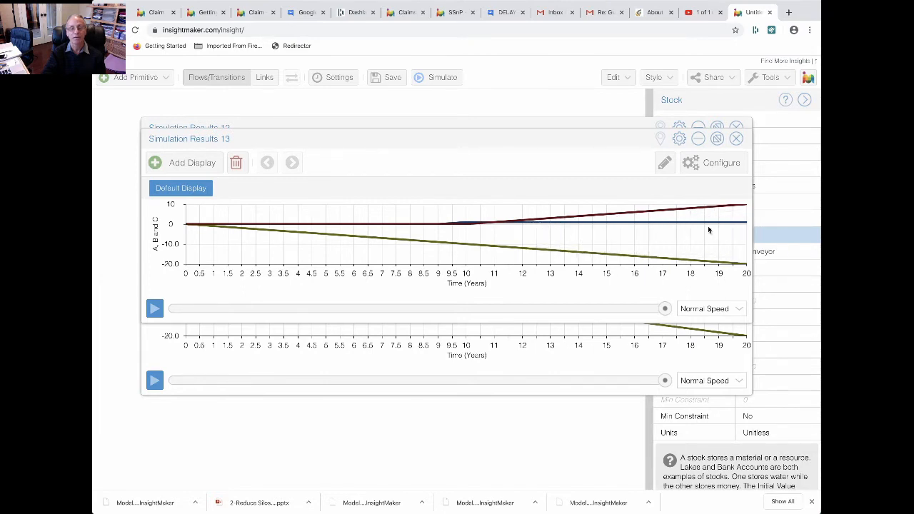
# Move the newer results window down to compare it with the first one, and collapse both windows
pyautogui.moveTo(553, 135); pyautogui.dragTo(556, 247)
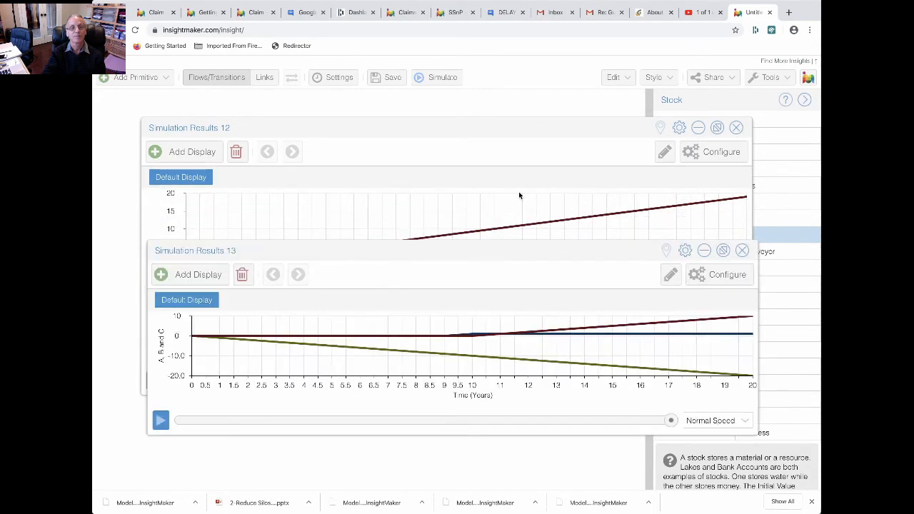
pyautogui.click(704, 250)
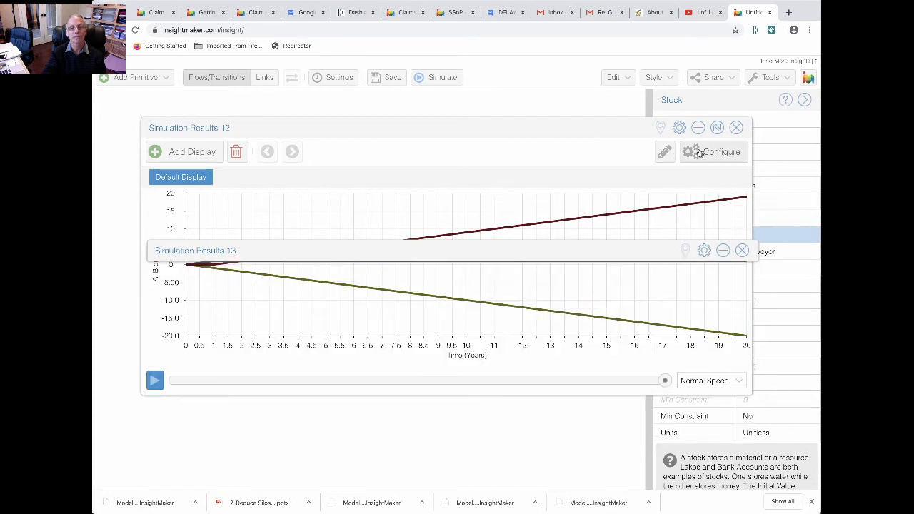
pyautogui.click(698, 128)
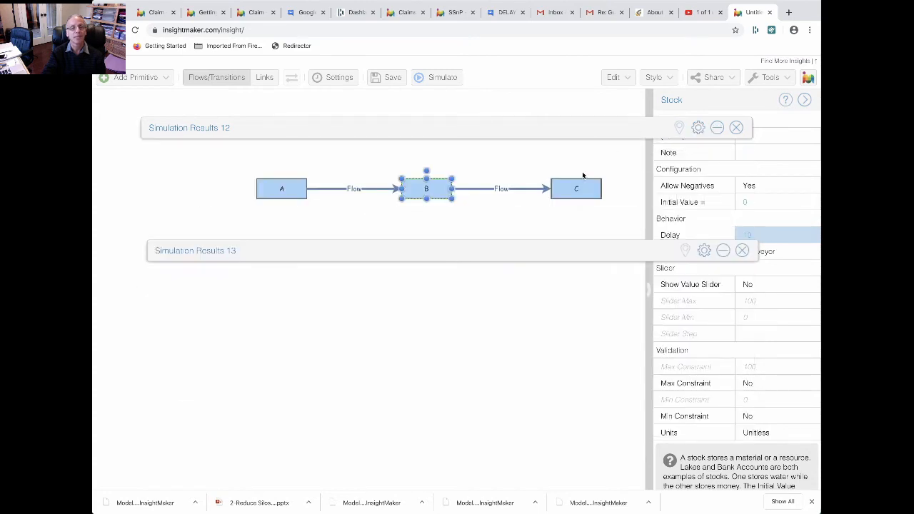
# Set the flow rate of the flow from B to C to Delay([B], 10) using the historical Delay function
pyautogui.click(477, 190)
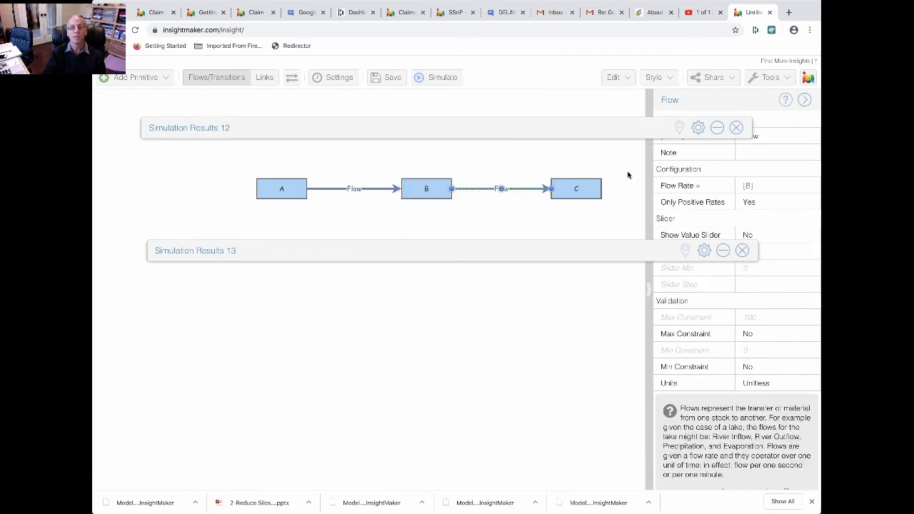
pyautogui.click(804, 189)
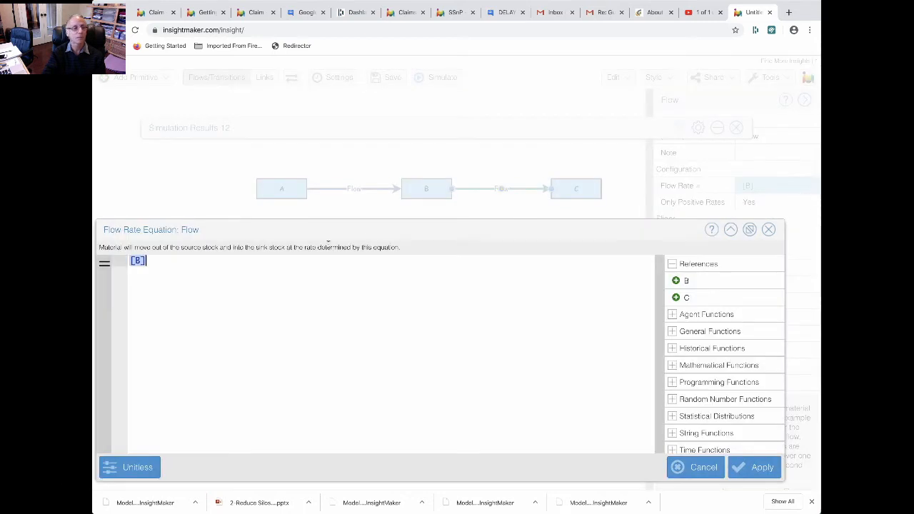
pyautogui.press('BackSpace')
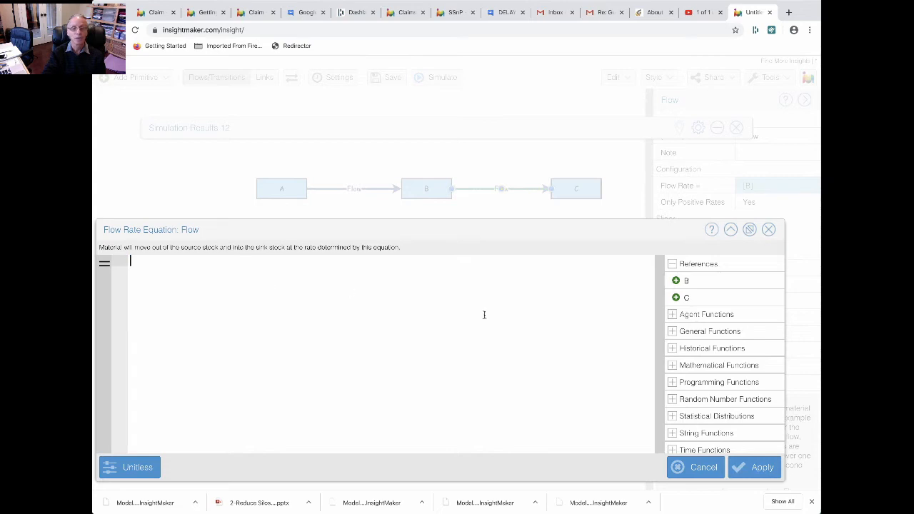
pyautogui.click(671, 350)
pyautogui.click(681, 367)
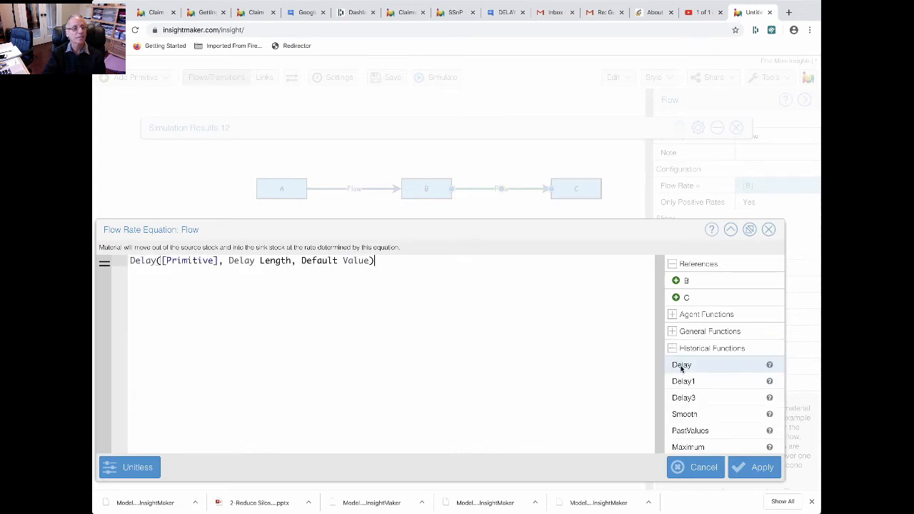
pyautogui.moveTo(217, 262); pyautogui.dragTo(162, 261)
pyautogui.press('BackSpace')
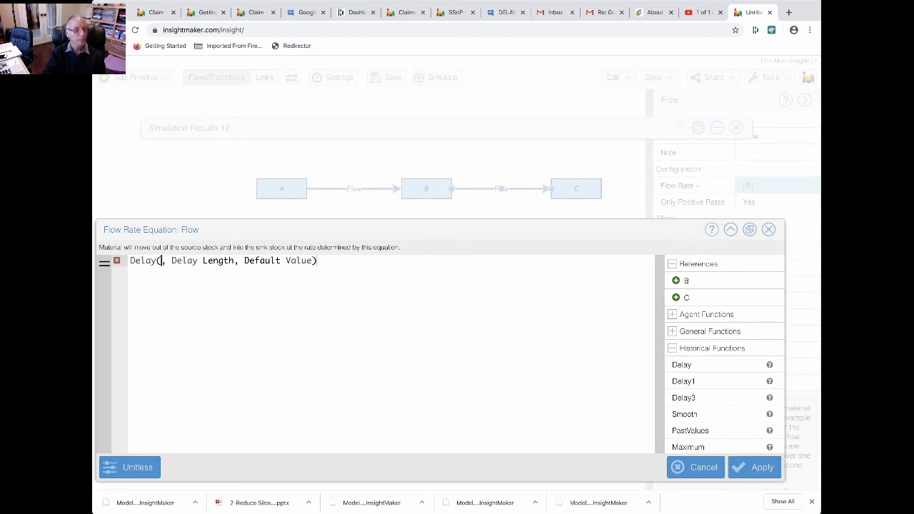
pyautogui.click(695, 280)
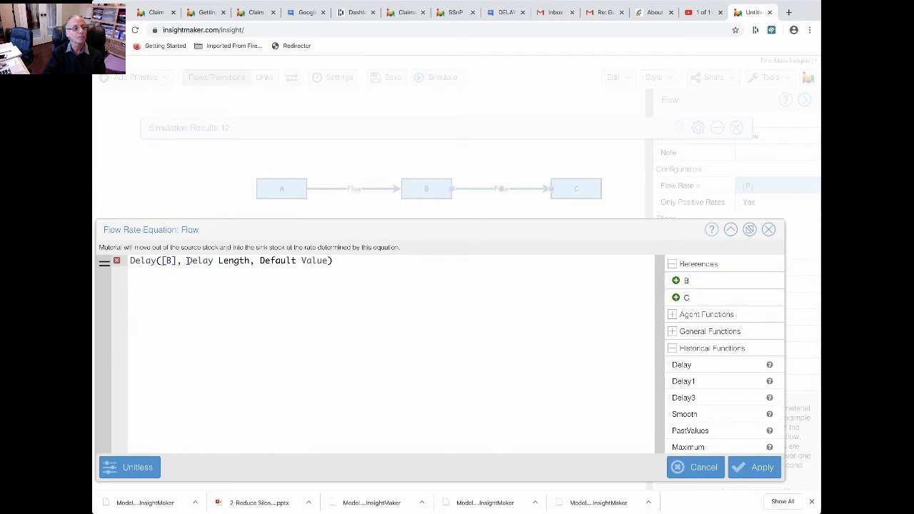
pyautogui.moveTo(186, 260); pyautogui.dragTo(330, 260)
pyautogui.write('10')
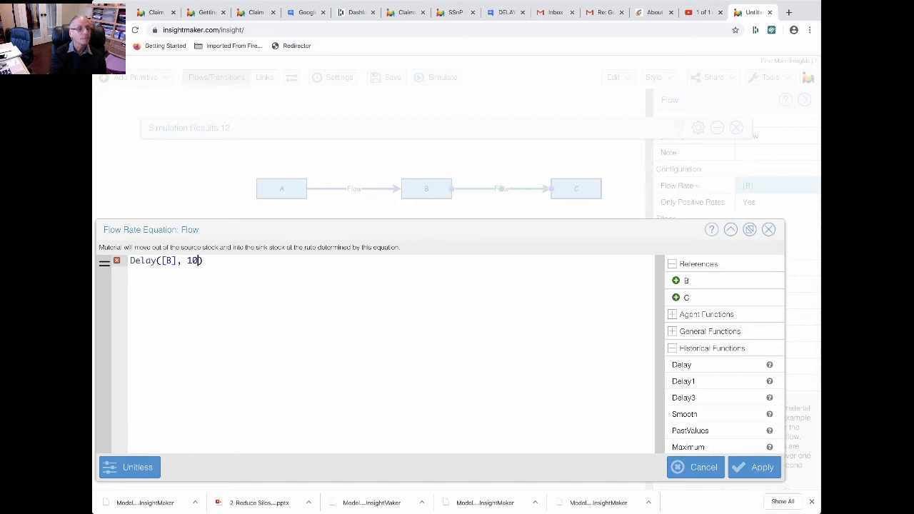
pyautogui.click(746, 470)
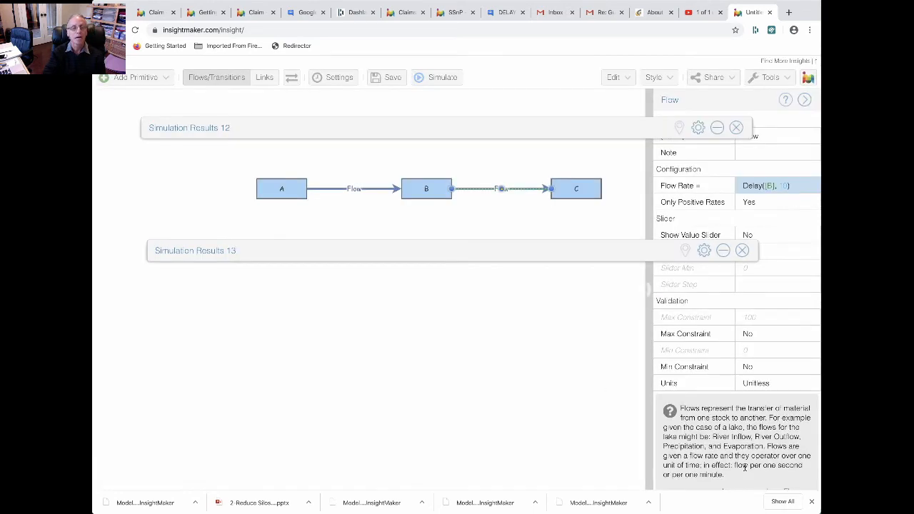
# Expand Simulation Results 13, rerun the simulation, and move the new results window around to compare the curves of A, B and C
pyautogui.click(723, 251)
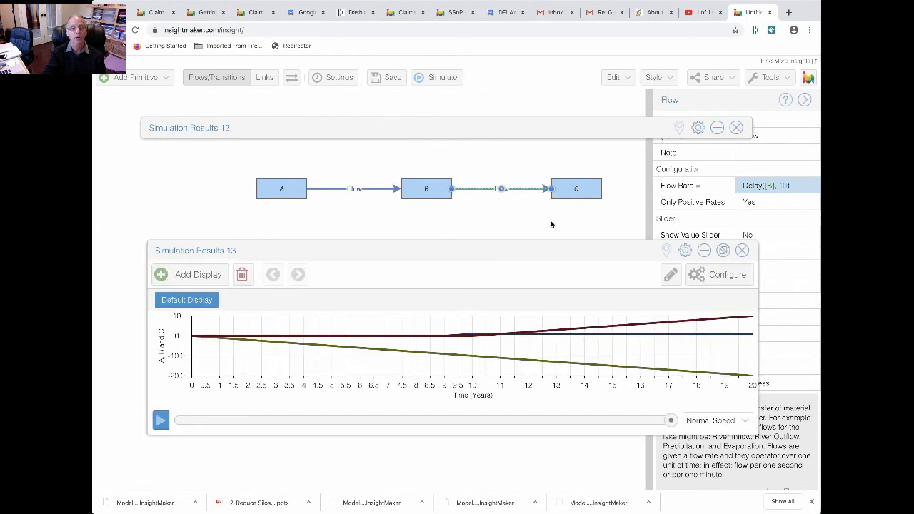
pyautogui.click(437, 77)
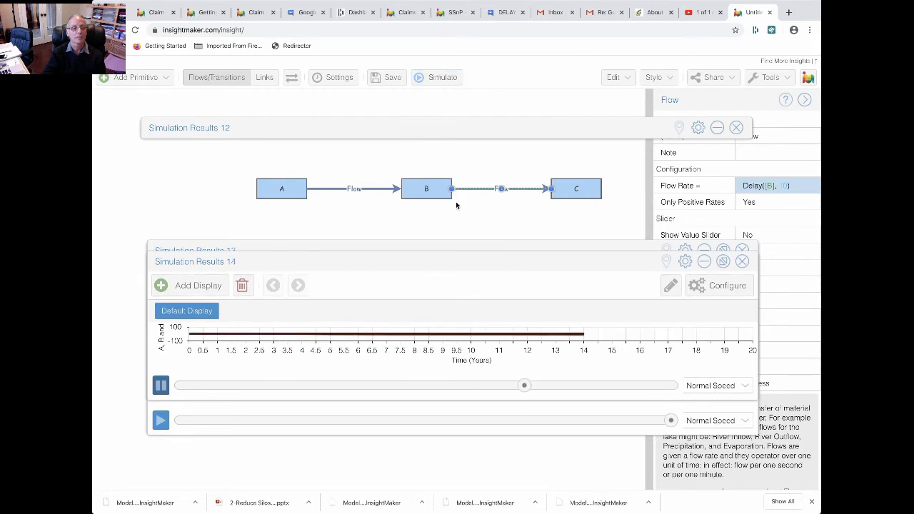
pyautogui.moveTo(462, 251); pyautogui.dragTo(466, 127)
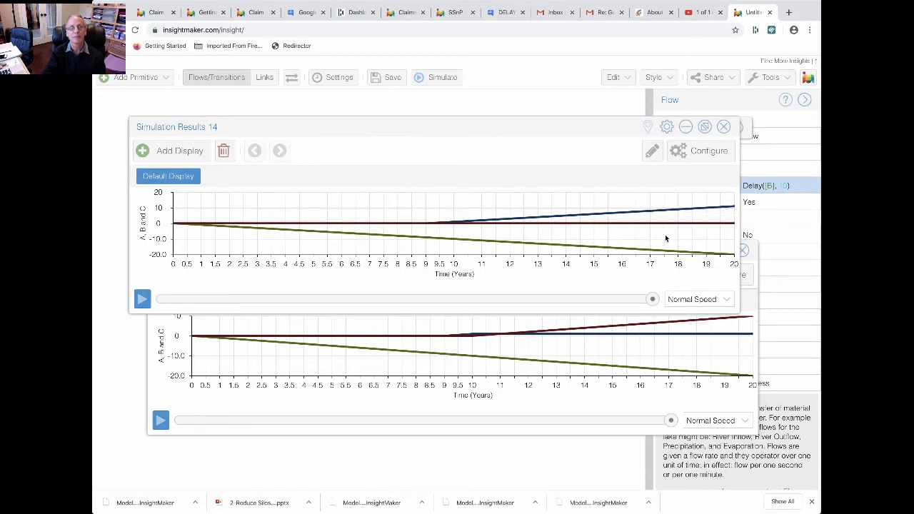
pyautogui.moveTo(684, 223)
pyautogui.moveTo(529, 131); pyautogui.dragTo(469, 308)
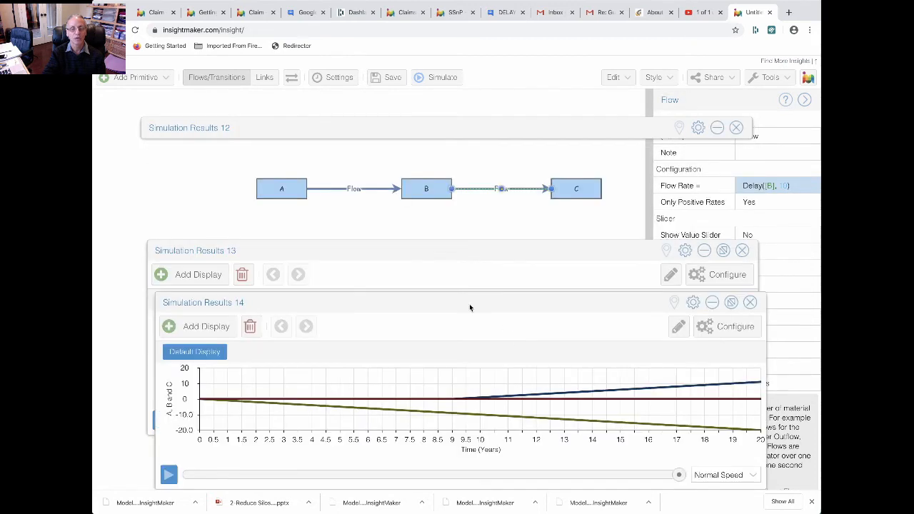
# Change the stock type of B to Store
pyautogui.click(441, 193)
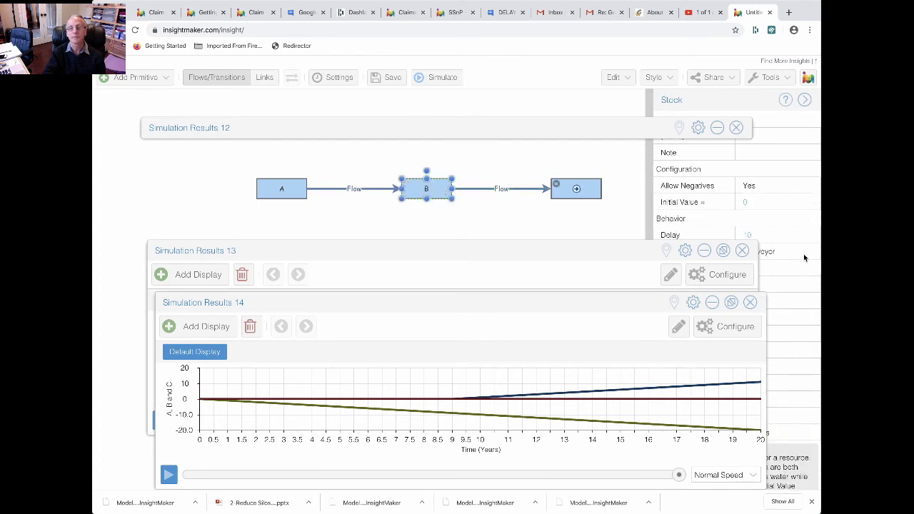
pyautogui.click(807, 252)
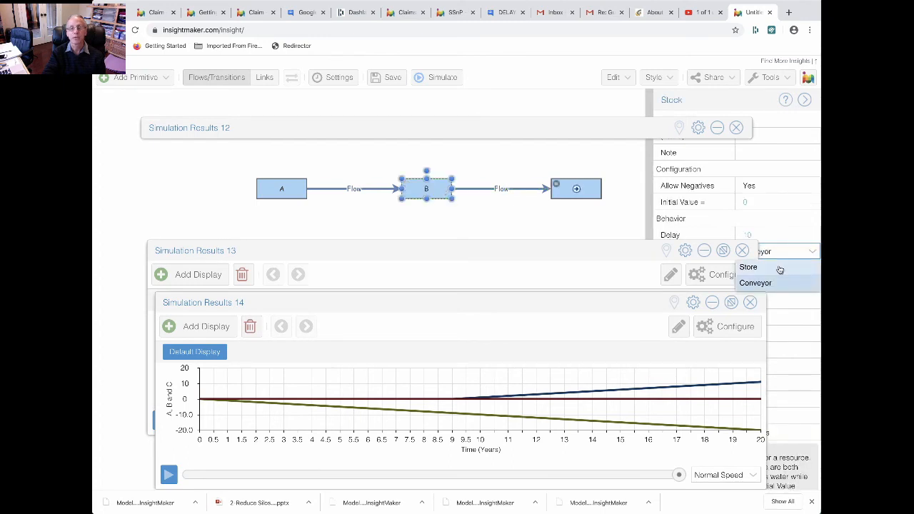
pyautogui.click(778, 266)
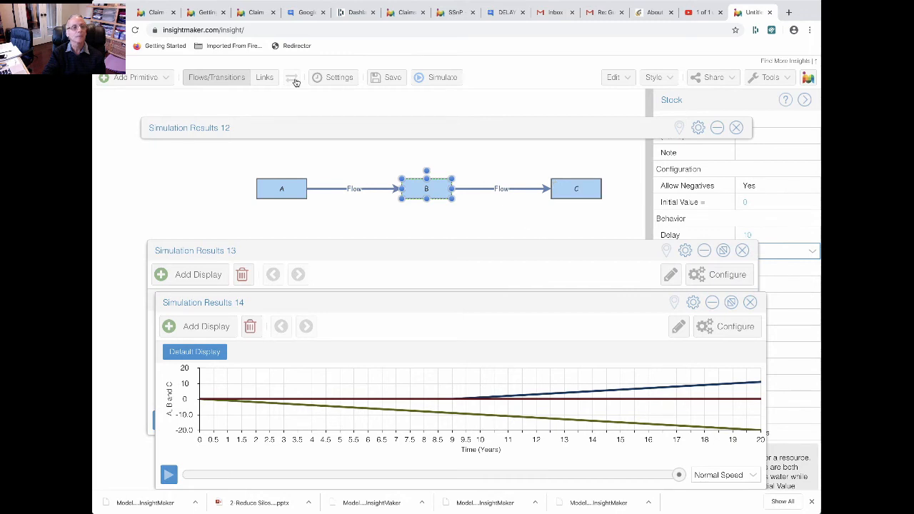
# Run the simulation with B as a Store, place the new results above Simulation Results 14, and examine the A, B and C curves
pyautogui.click(440, 78)
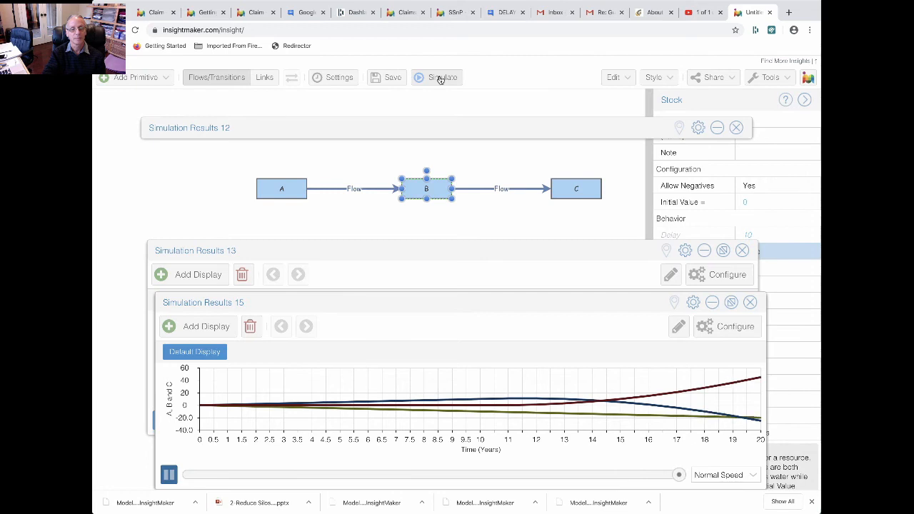
pyautogui.moveTo(511, 295); pyautogui.dragTo(508, 105)
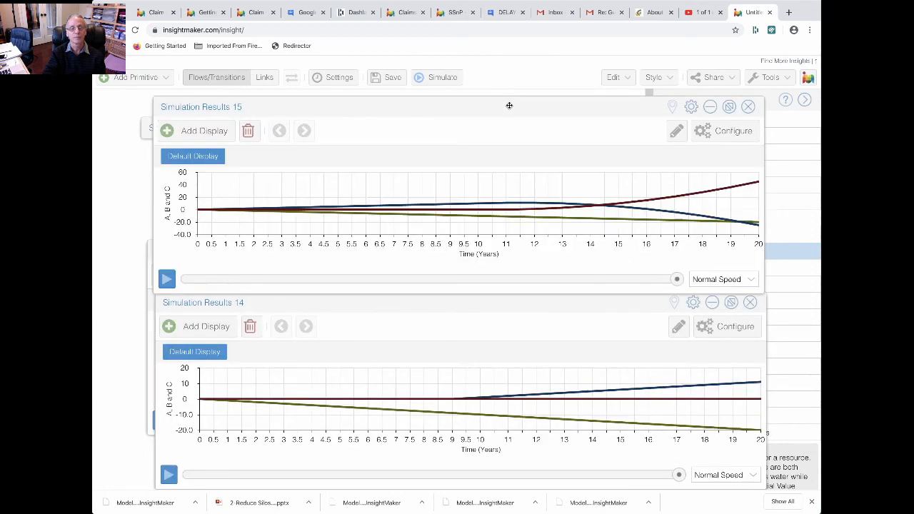
pyautogui.moveTo(451, 216)
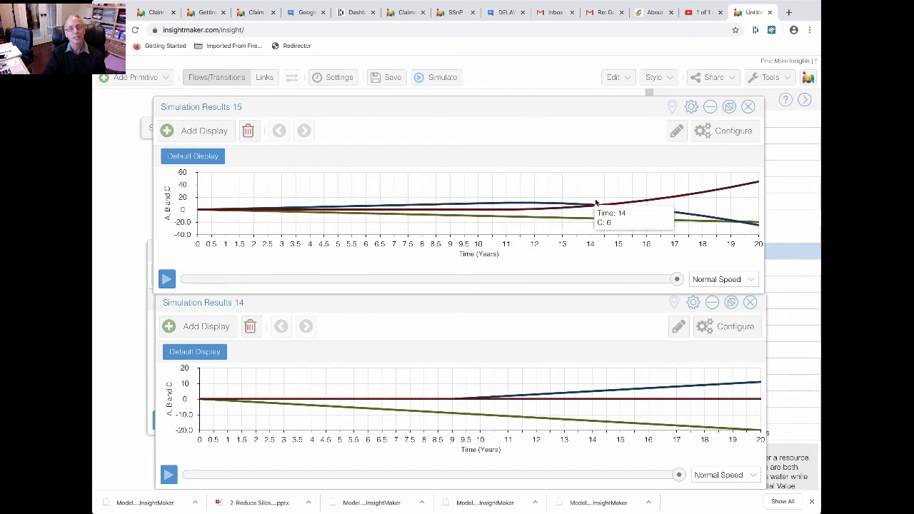
pyautogui.moveTo(701, 187)
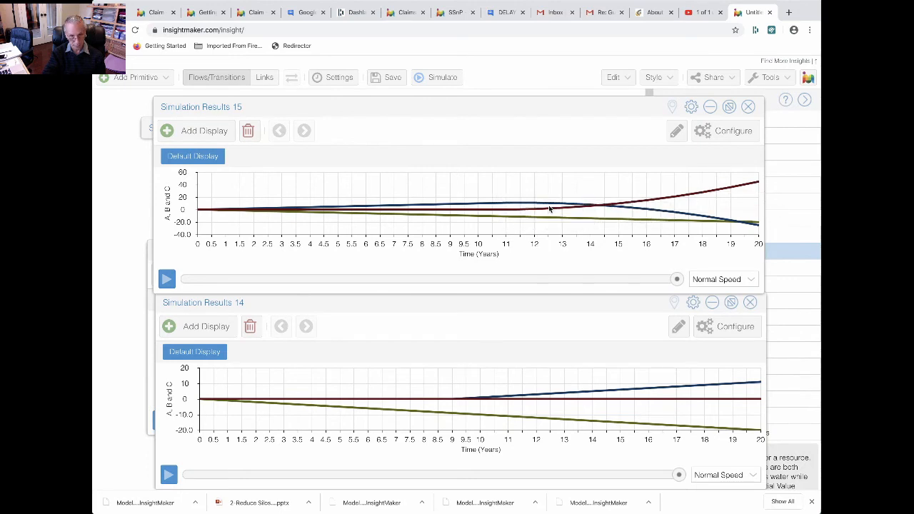
pyautogui.moveTo(571, 207)
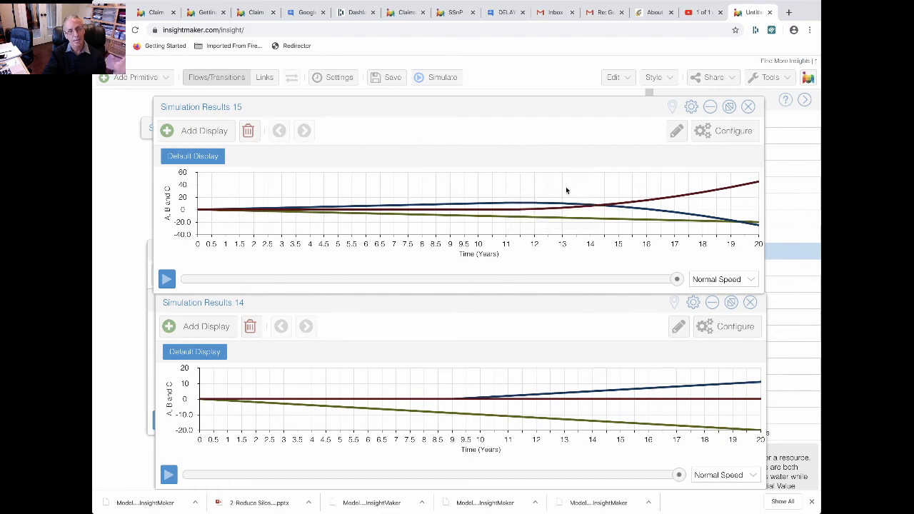
pyautogui.moveTo(624, 202)
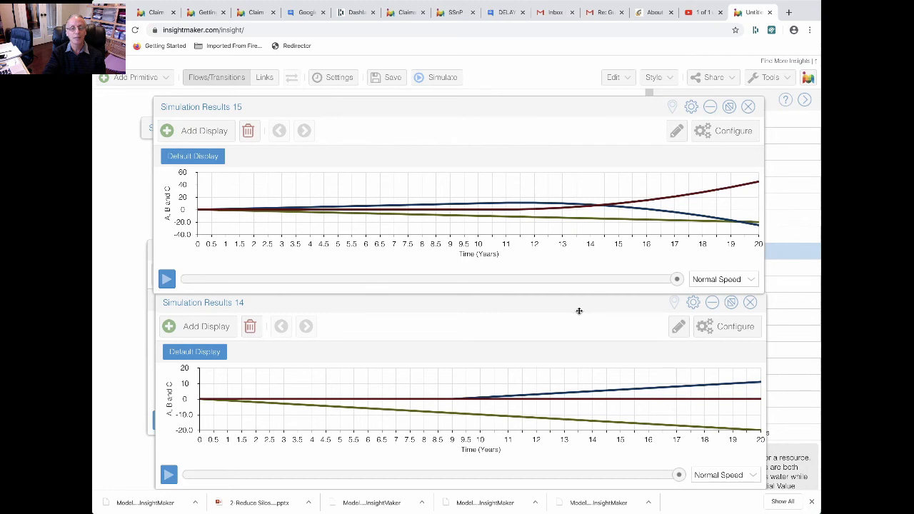
# Bring Simulation Results 14 and 13 into view for comparison, and collapse all the expanded results windows
pyautogui.moveTo(577, 310); pyautogui.dragTo(481, 176)
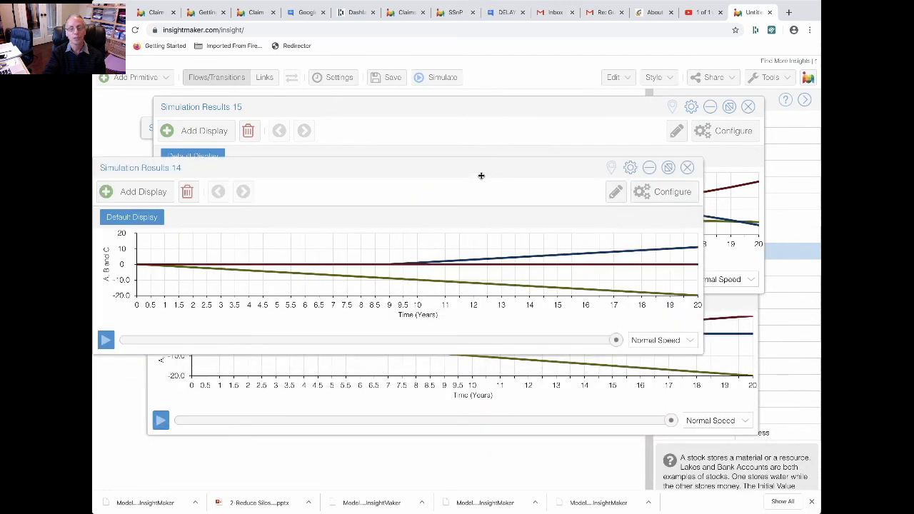
pyautogui.click(728, 305)
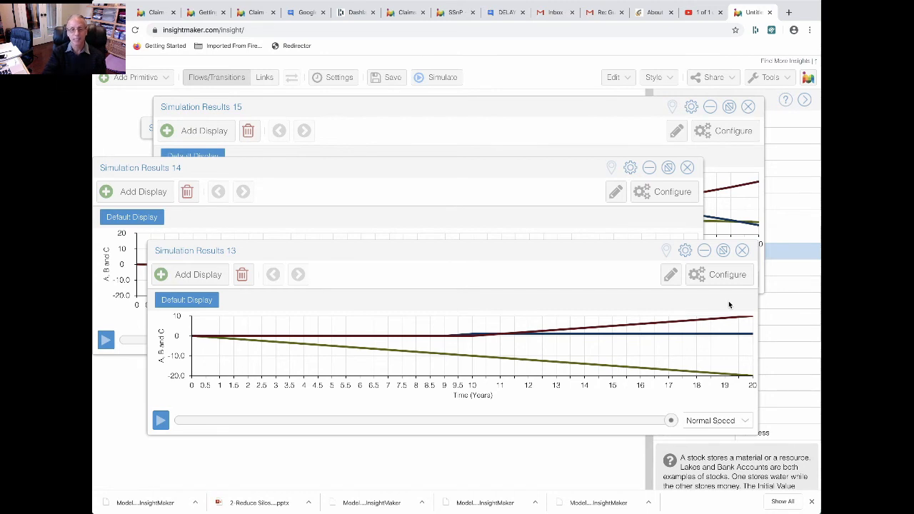
pyautogui.click(703, 255)
pyautogui.click(649, 172)
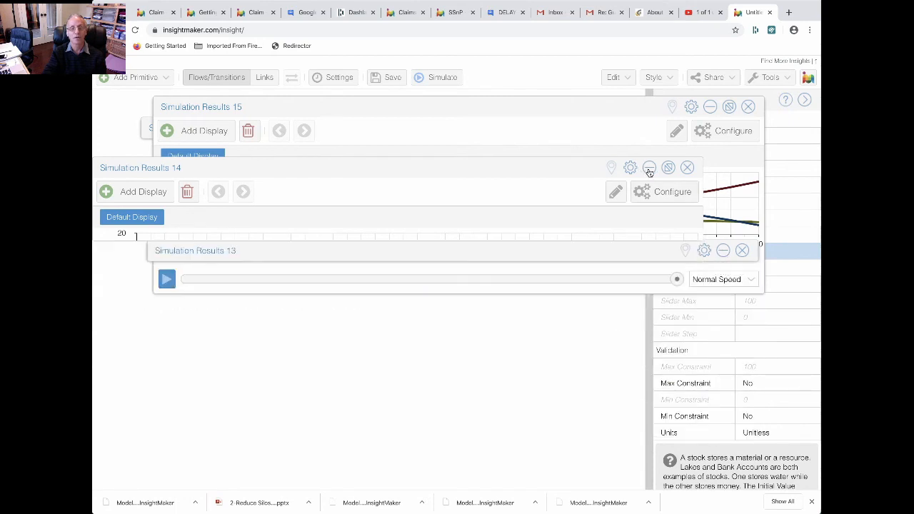
pyautogui.click(710, 107)
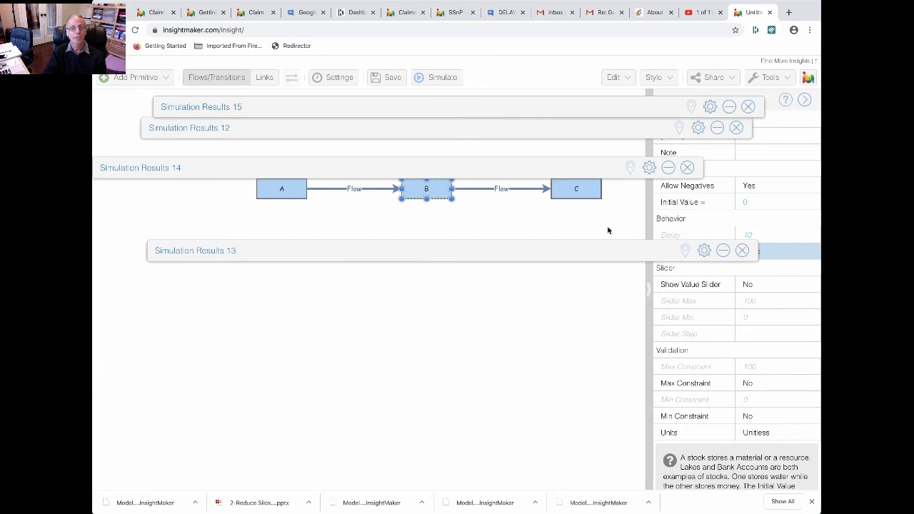
# Open the flow rate equation of the flow from B to C for editing
pyautogui.click(485, 189)
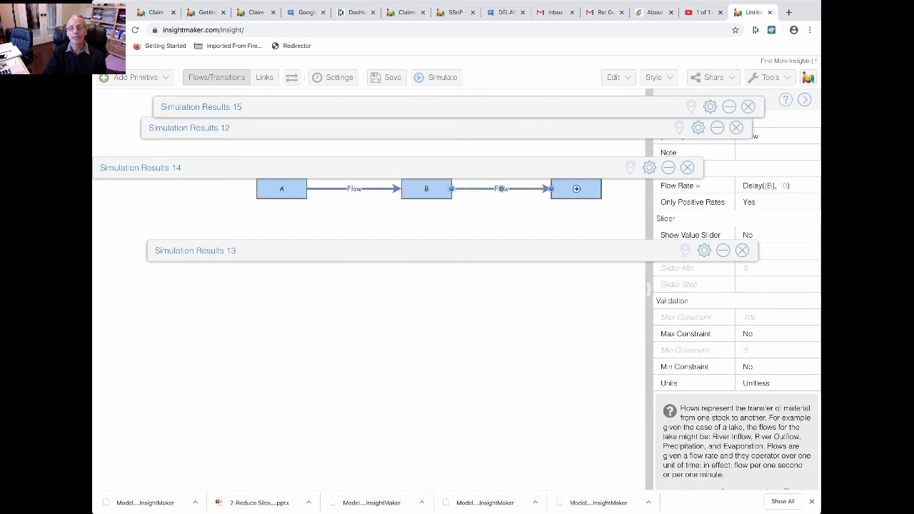
pyautogui.click(810, 188)
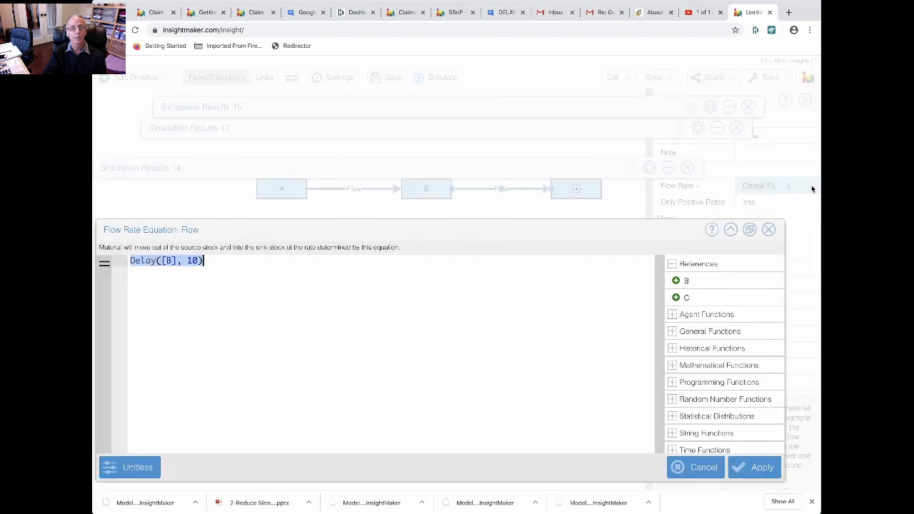